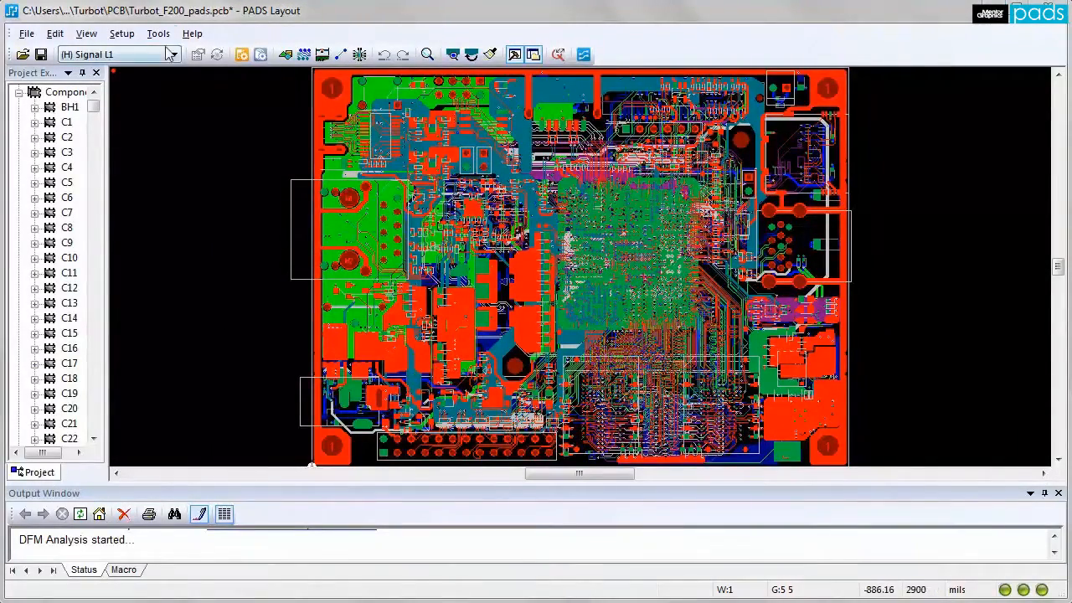
Start the DFM analysis of the board from the Tools menu so results load in the Result Viewer
left_click(158, 34)
mouse_move(196, 212)
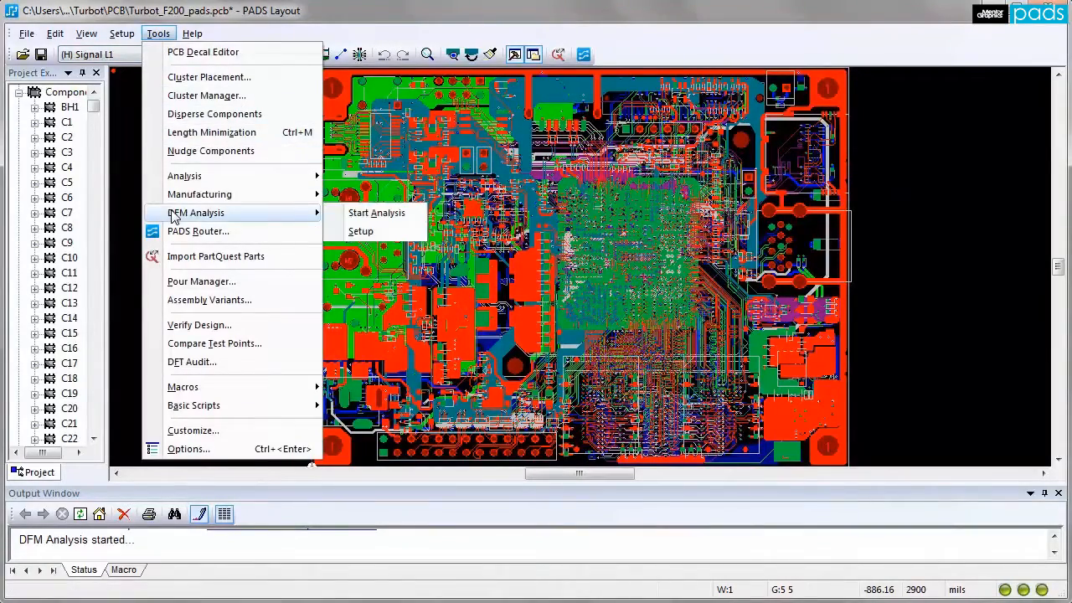
left_click(381, 215)
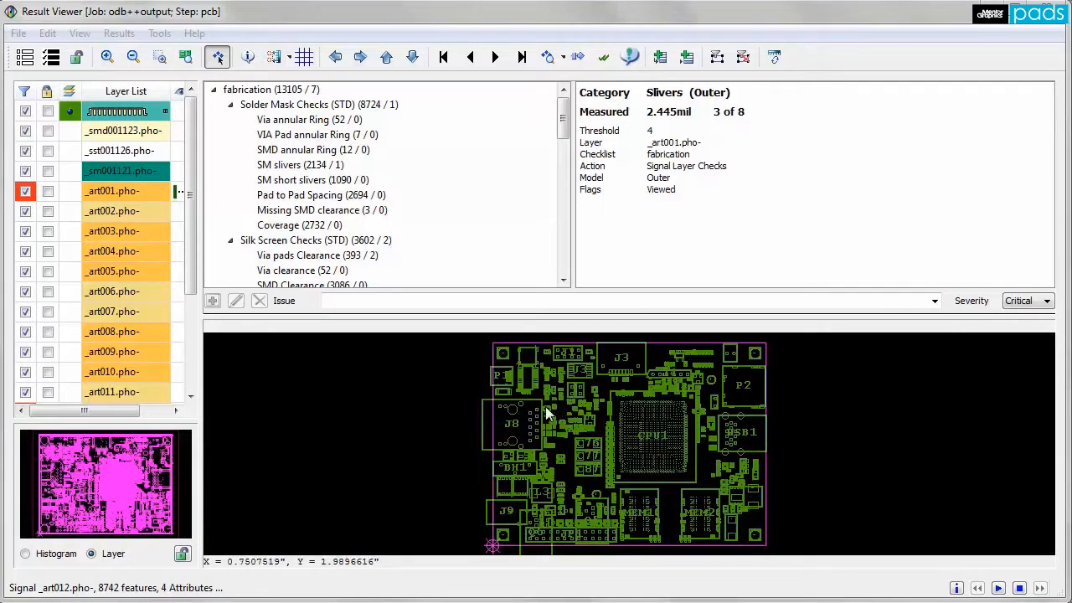
scroll(561, 405, "up", 3)
scroll(551, 410, "up", 3)
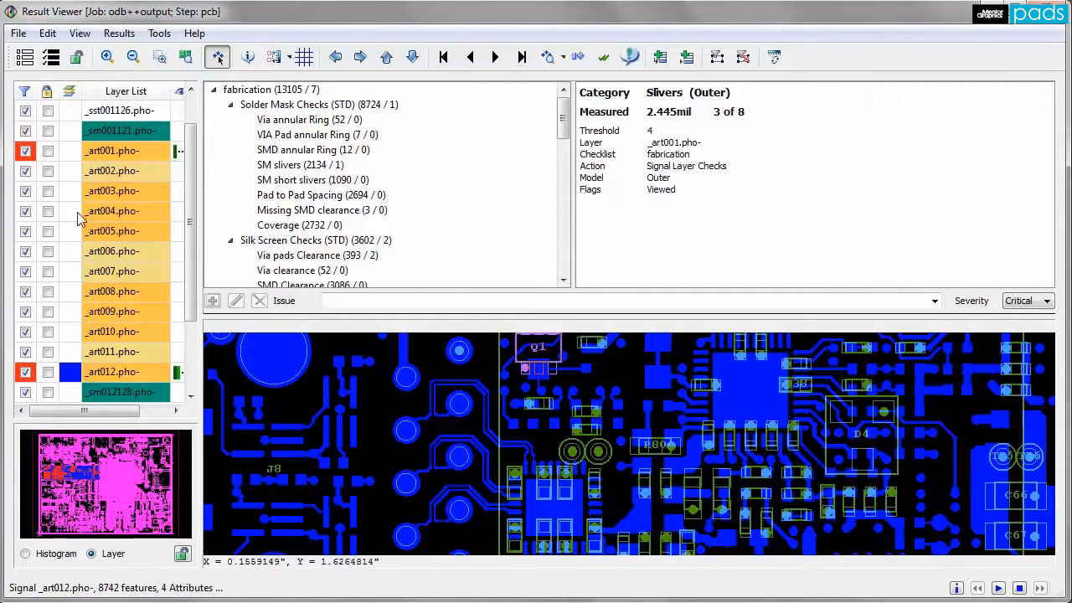
Activate layers _art012 and _art001 in the Layer List and fit the whole board in view
left_click(66, 456)
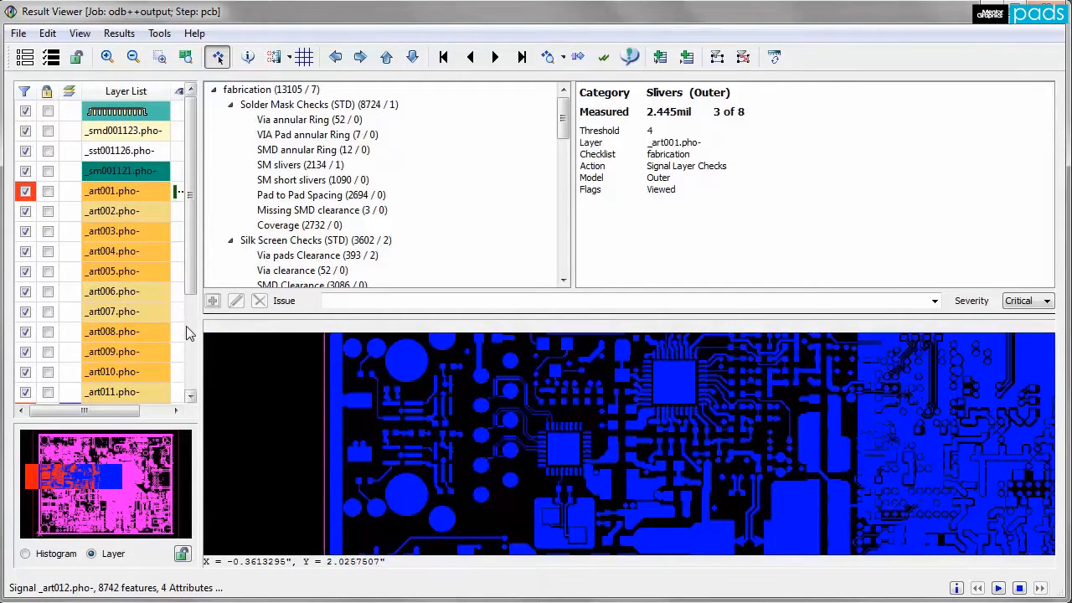
left_click(190, 361)
left_click(73, 272)
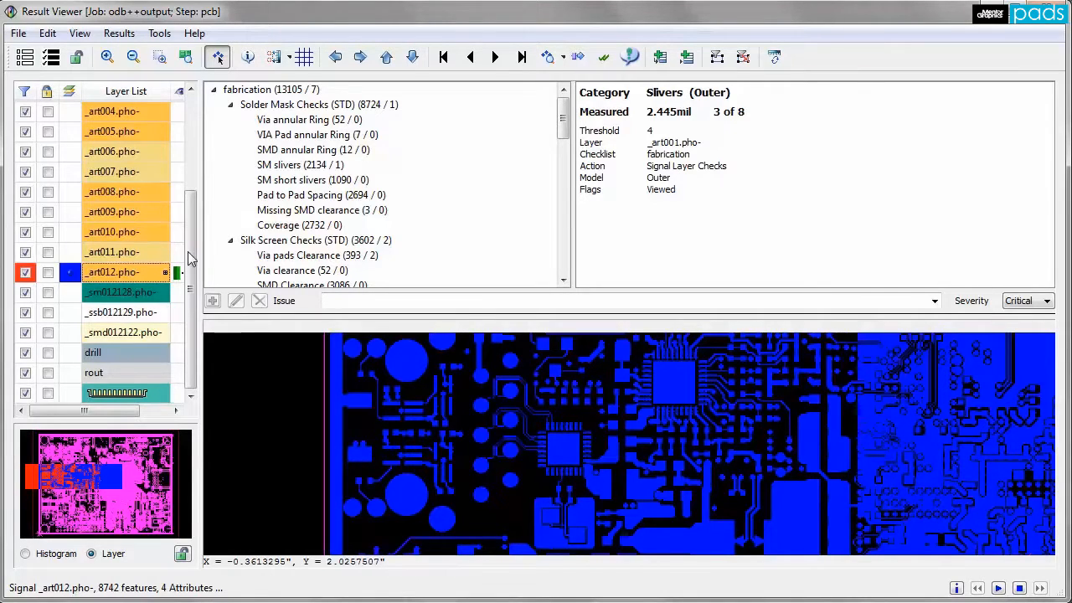
left_click(188, 250)
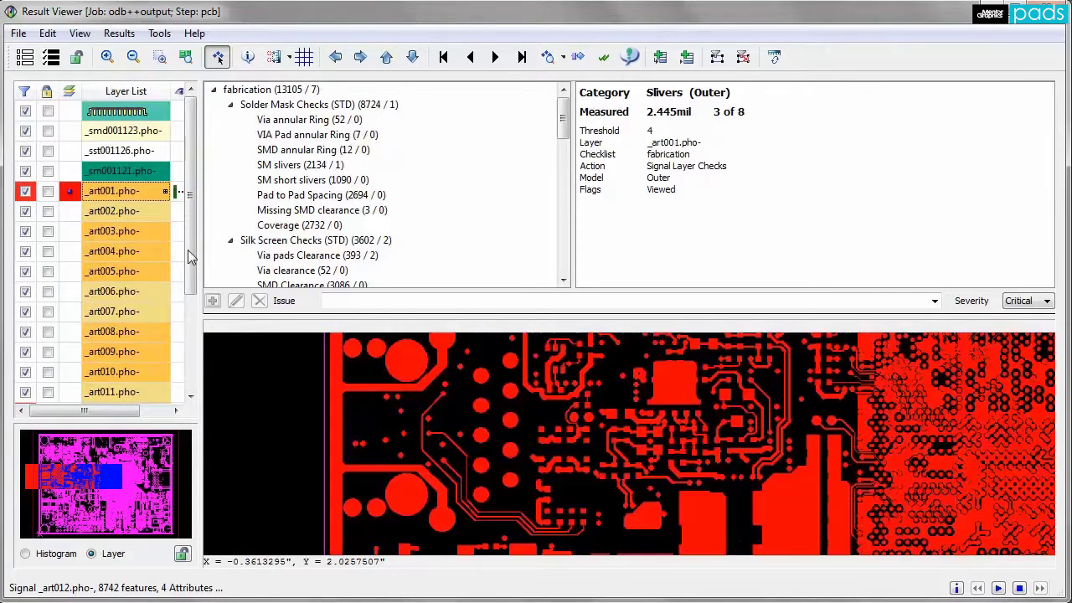
left_click(186, 57)
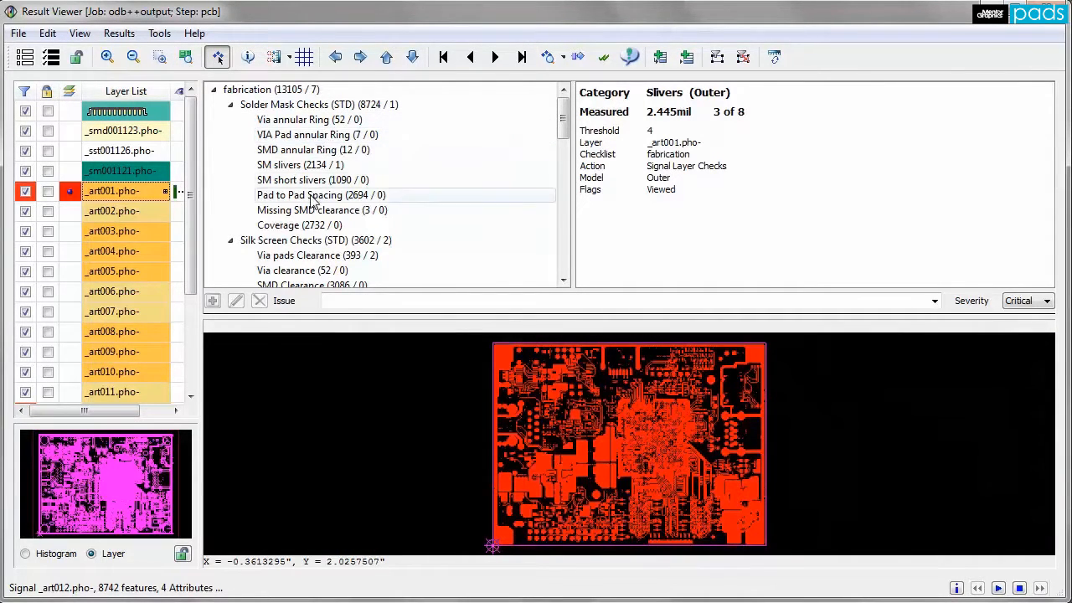
Show Via pads Clearance measurement details and jump to the first of 393 violations
left_click(301, 256)
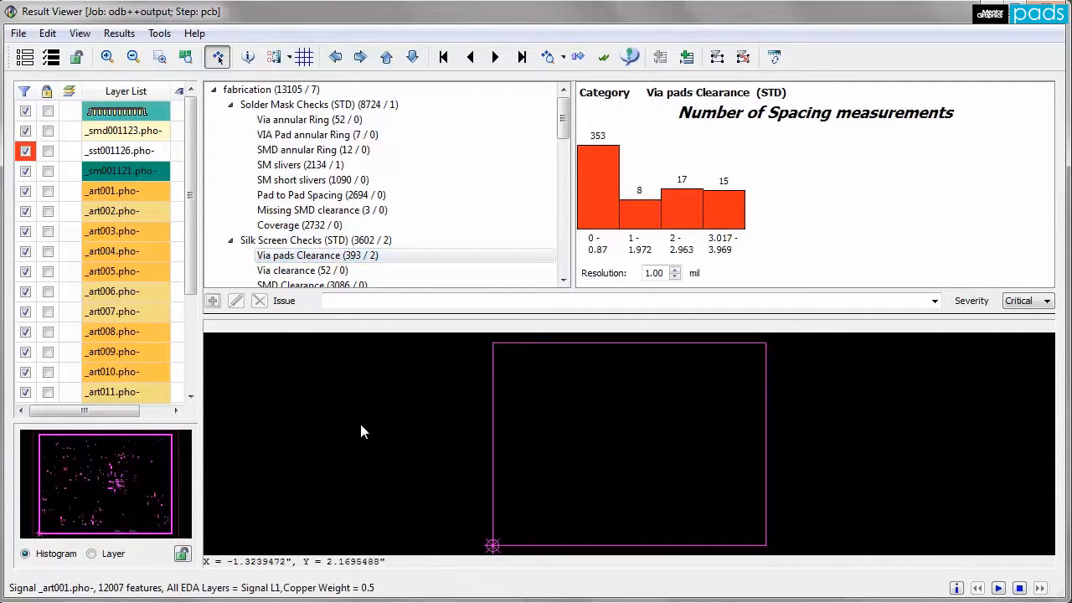
left_click(92, 555)
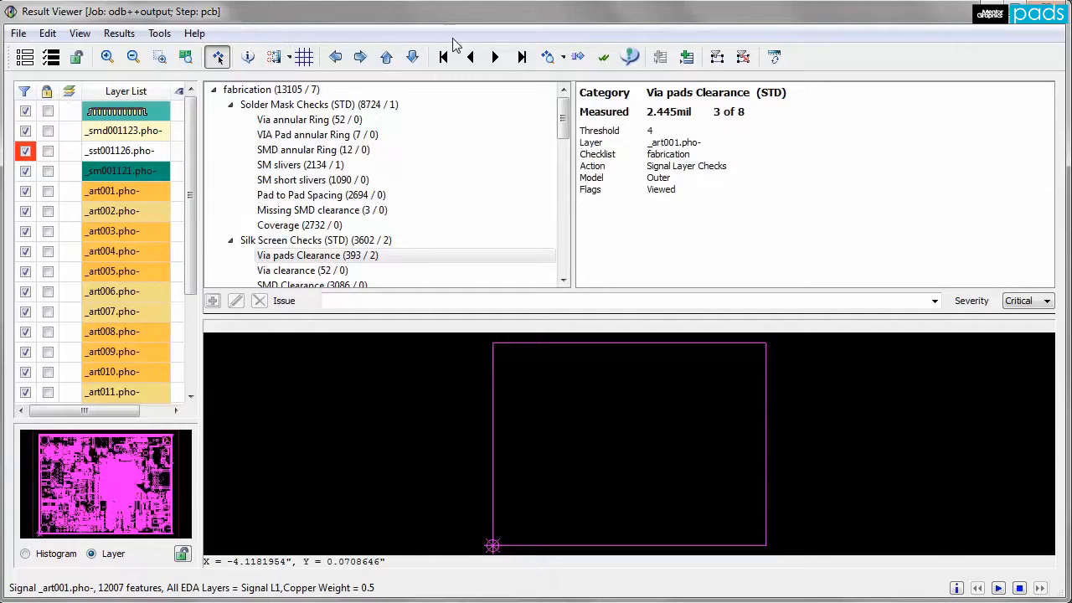
left_click(497, 57)
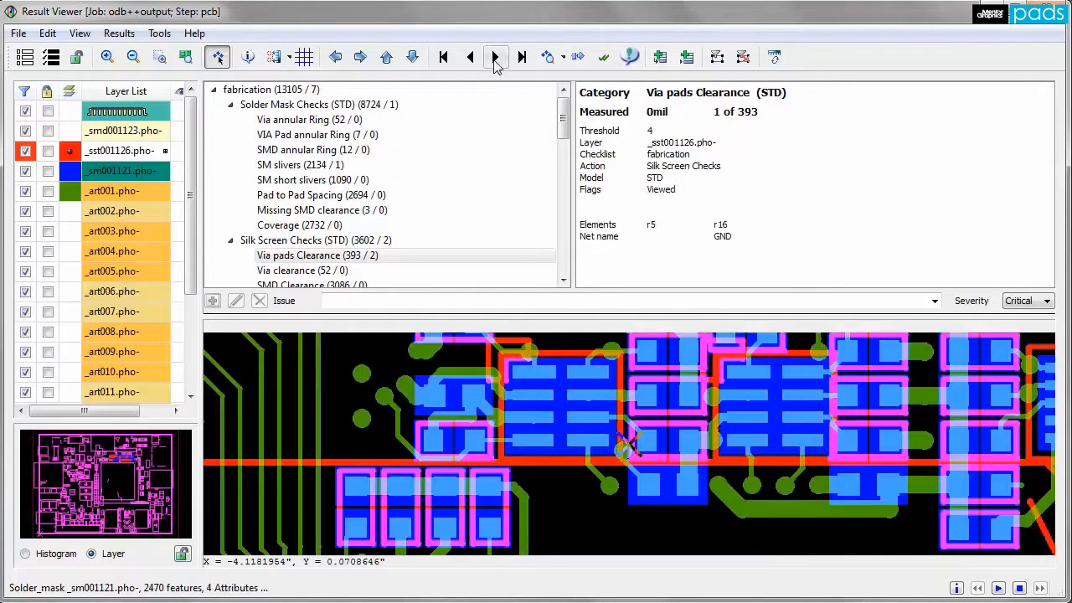
scroll(637, 452, "up", 1)
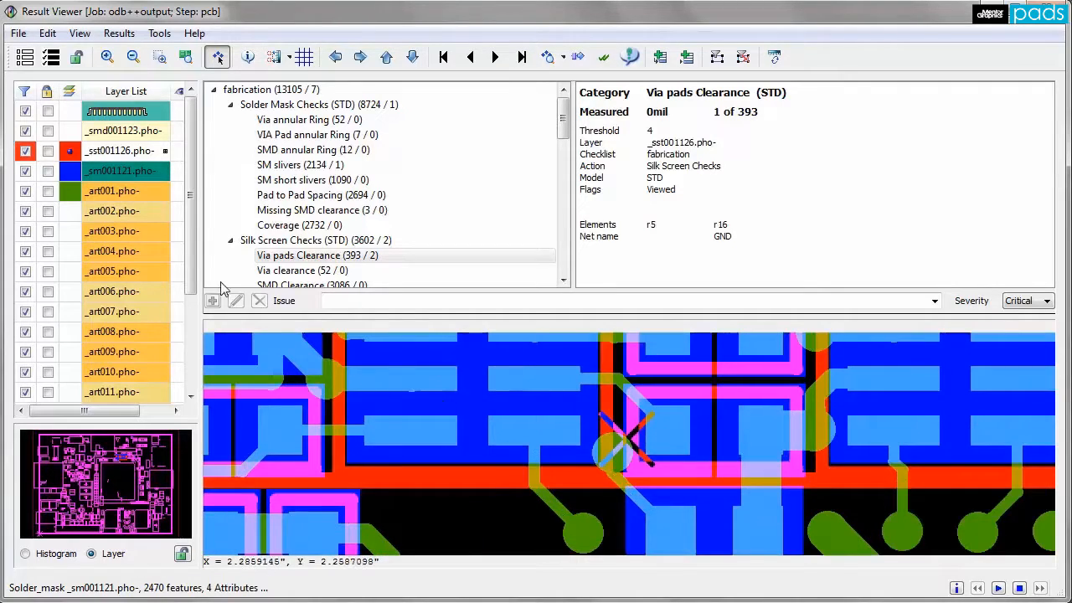
Hide the solder mask layer and advance to the second clearance violation
left_click(137, 171)
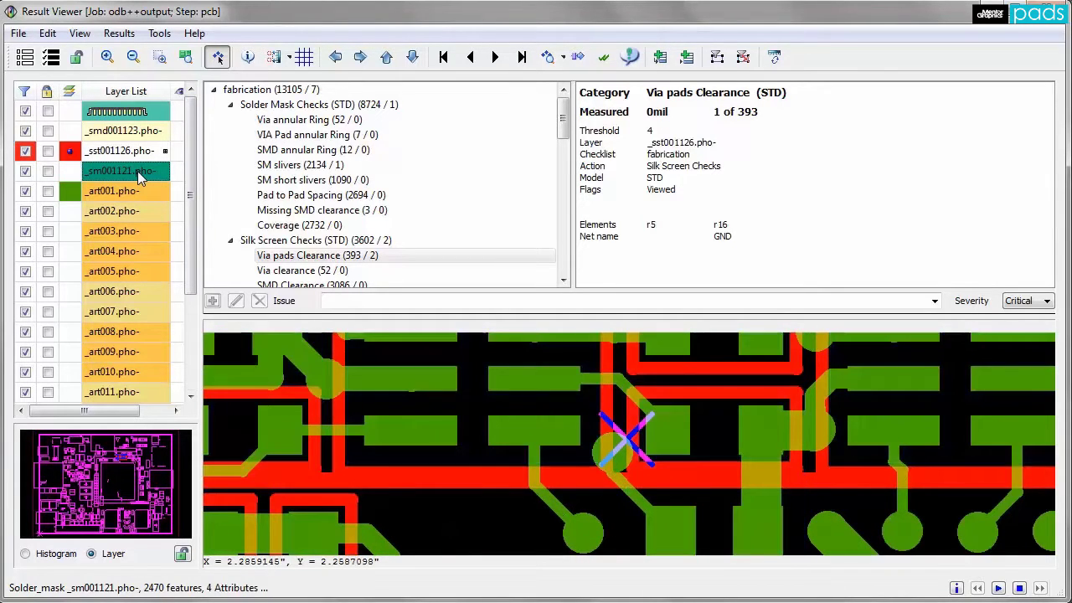
left_click(492, 56)
left_click(494, 57)
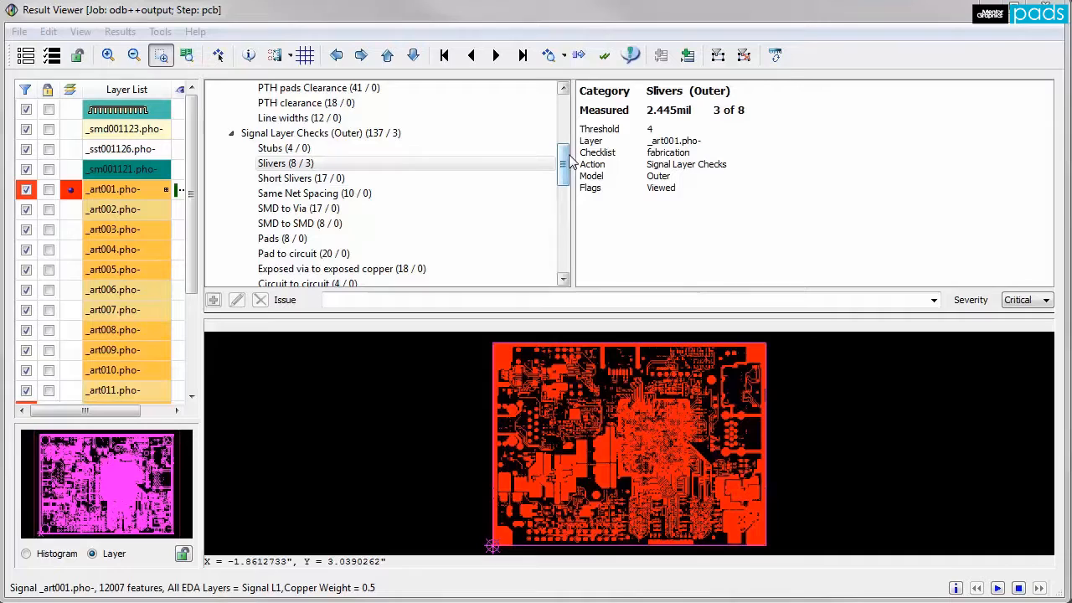
Show outer-layer Slivers result 3 of 8 and narrow the viewer to reveal PADS Layout beside it
left_click(285, 164)
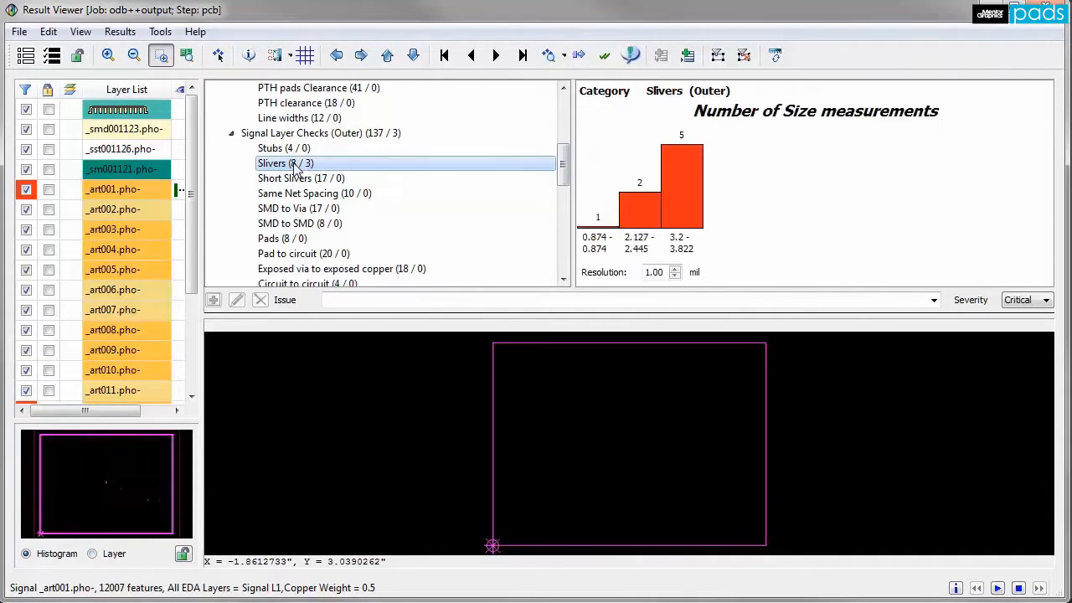
left_click(94, 553)
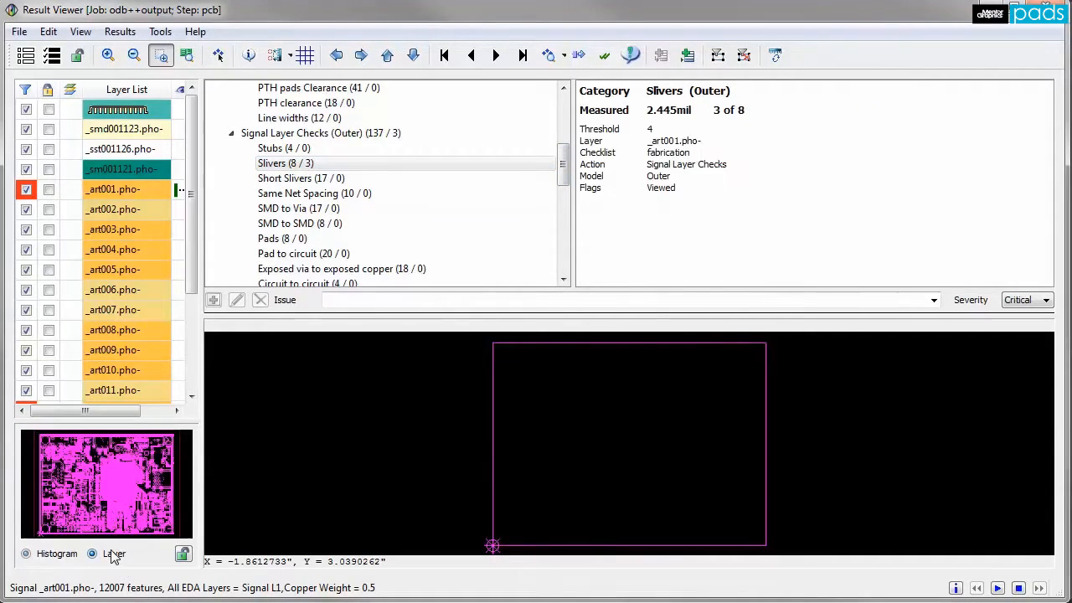
left_click(492, 55)
left_click(494, 55)
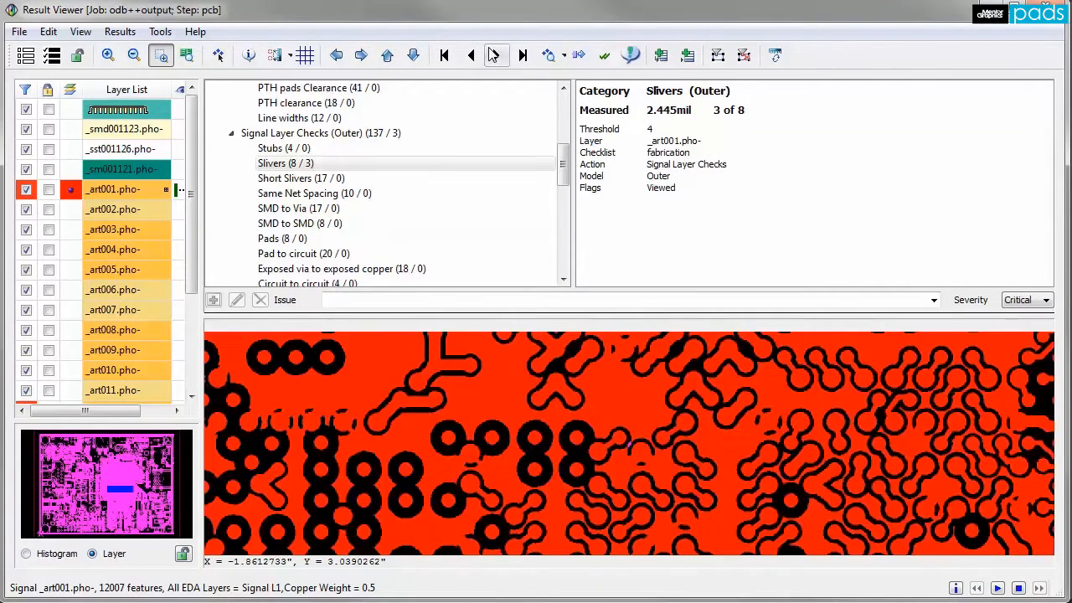
scroll(639, 467, "up", 2)
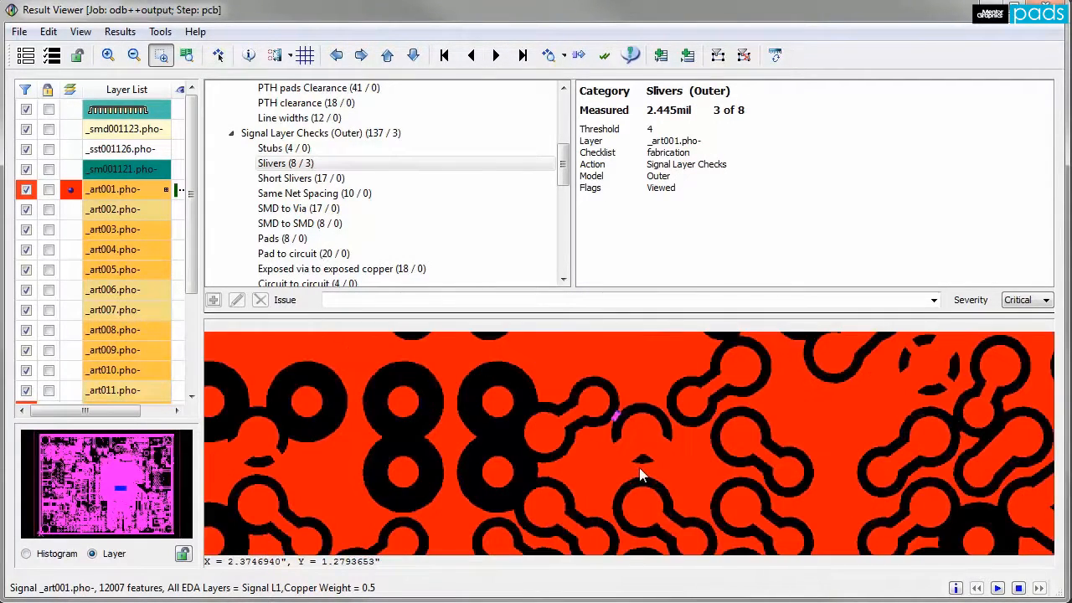
scroll(639, 467, "up", 1)
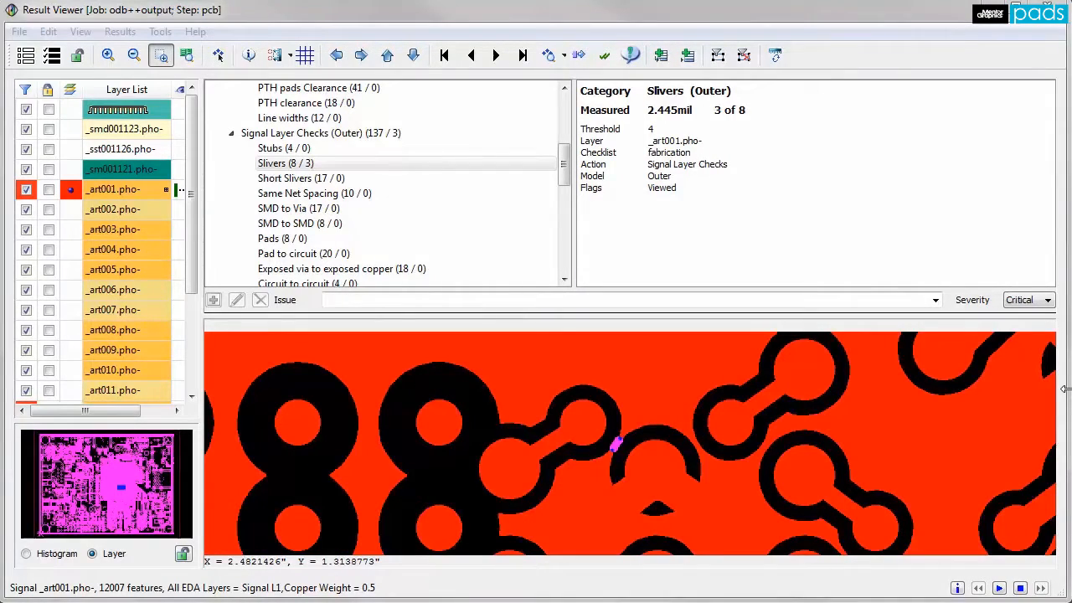
mouse_move(1064, 388)
left_mouse_down()
mouse_move(578, 389)
mouse_move(605, 389)
left_mouse_up()
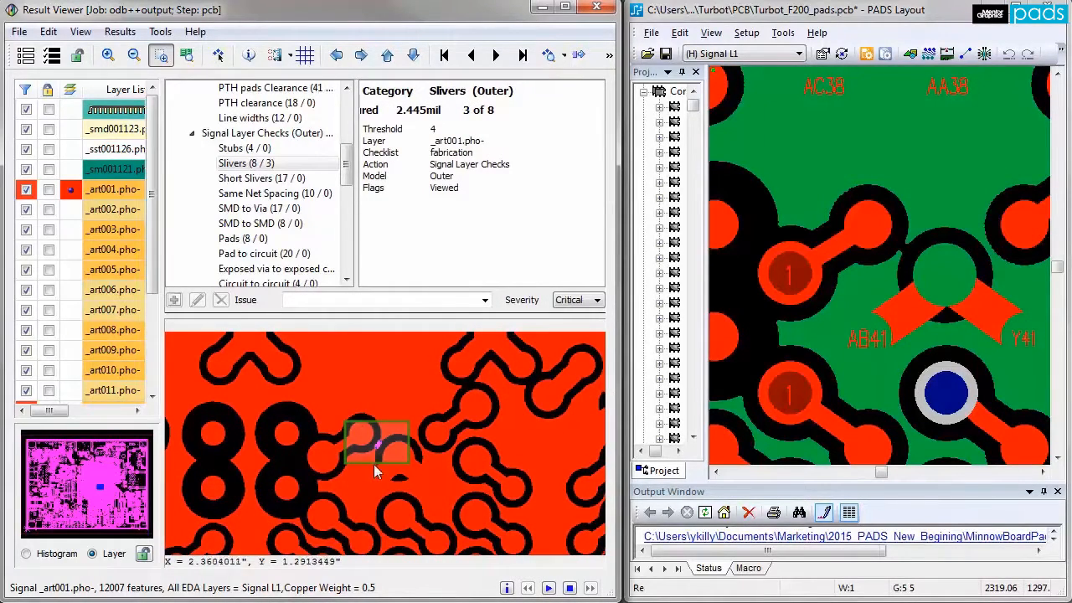
Cross-probe the sliver marker into PADS Layout and delete the flagged copper segment
left_click(377, 440)
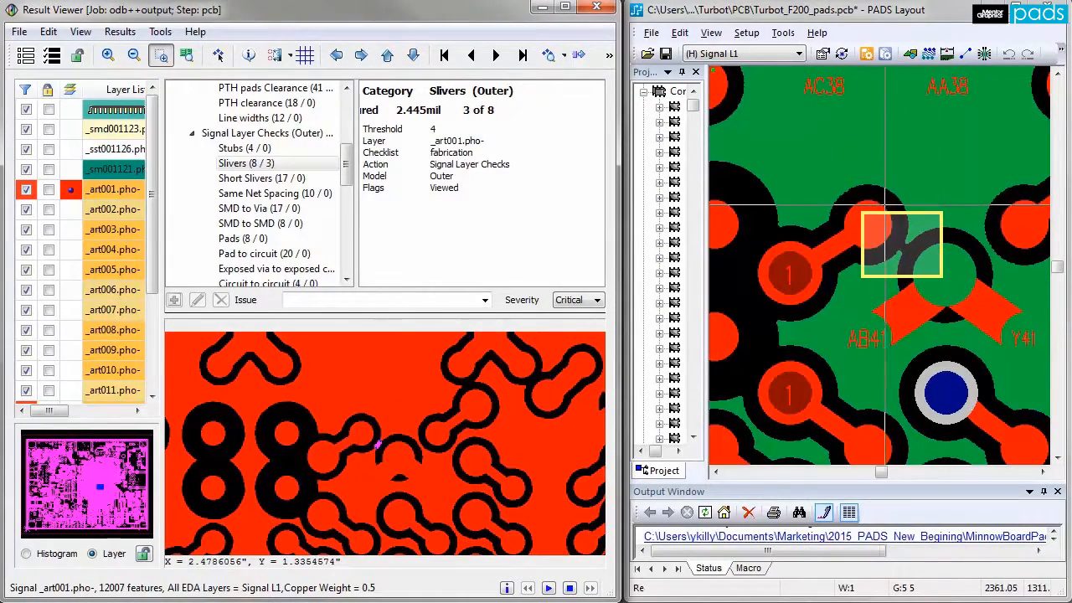
key("Delete")
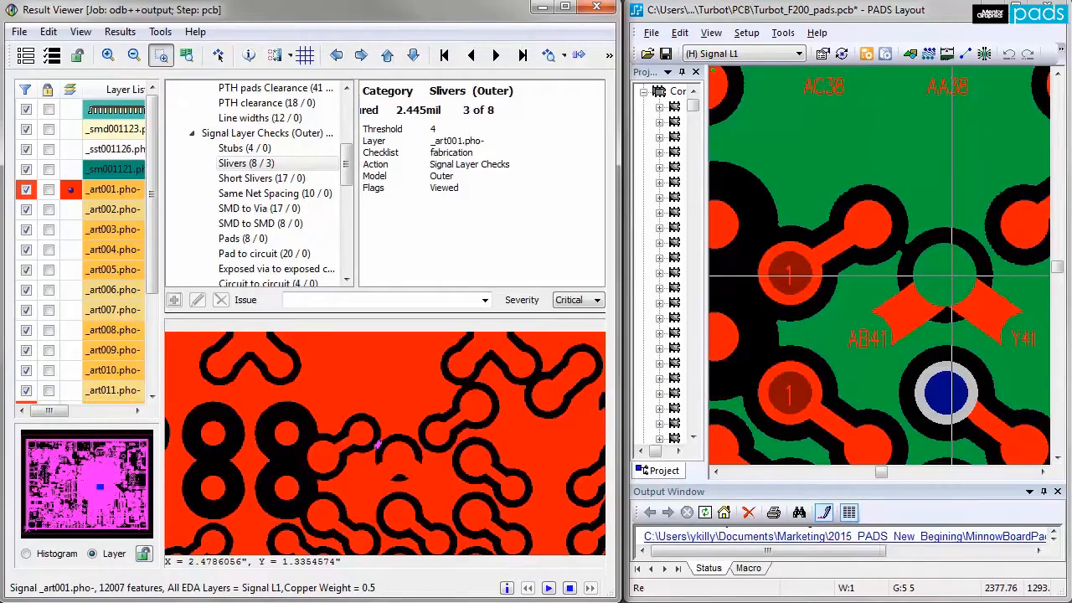